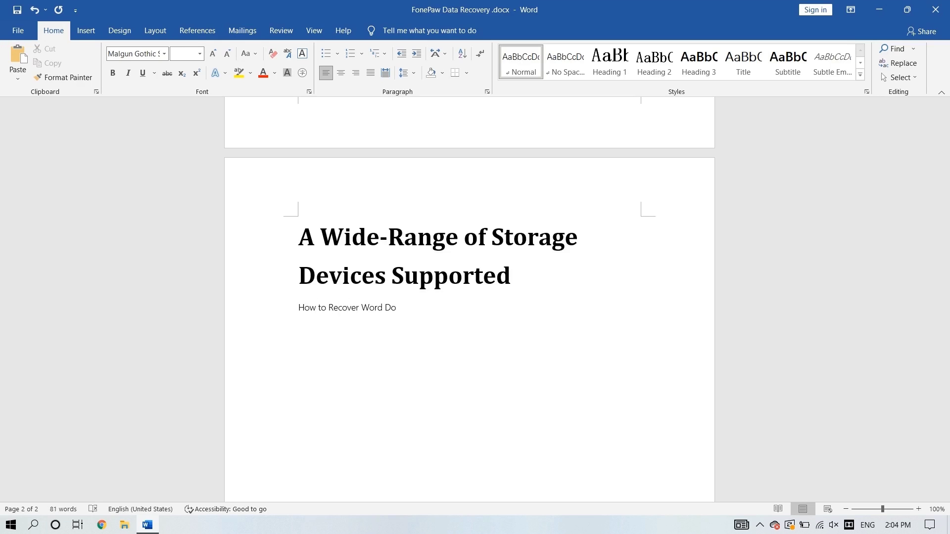
- Complete the line 'How to Recover Word Document', close Word without saving, then right-click the FonePaw desktop file
{"action": "type", "text": "cument"}
{"action": "left_click", "coordinate": [936, 10]}
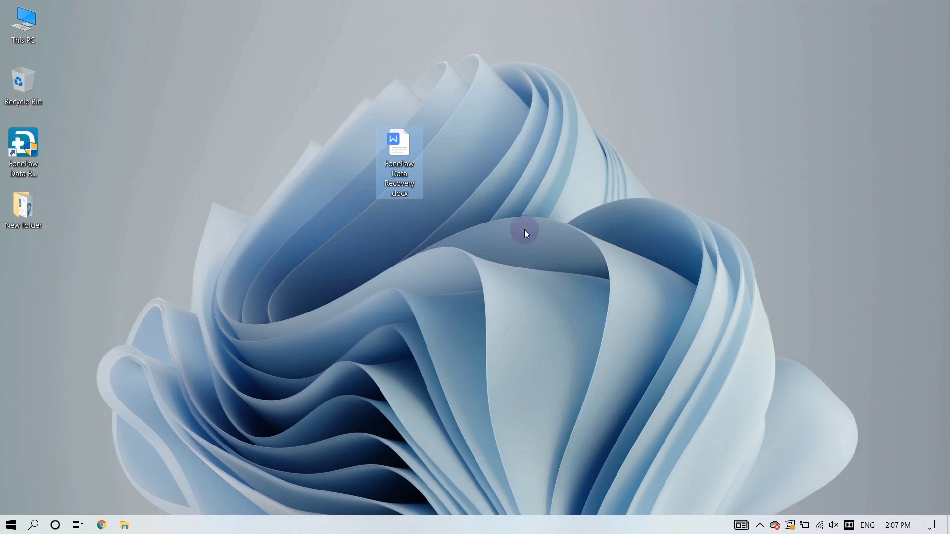
{"action": "right_click", "coordinate": [402, 171]}
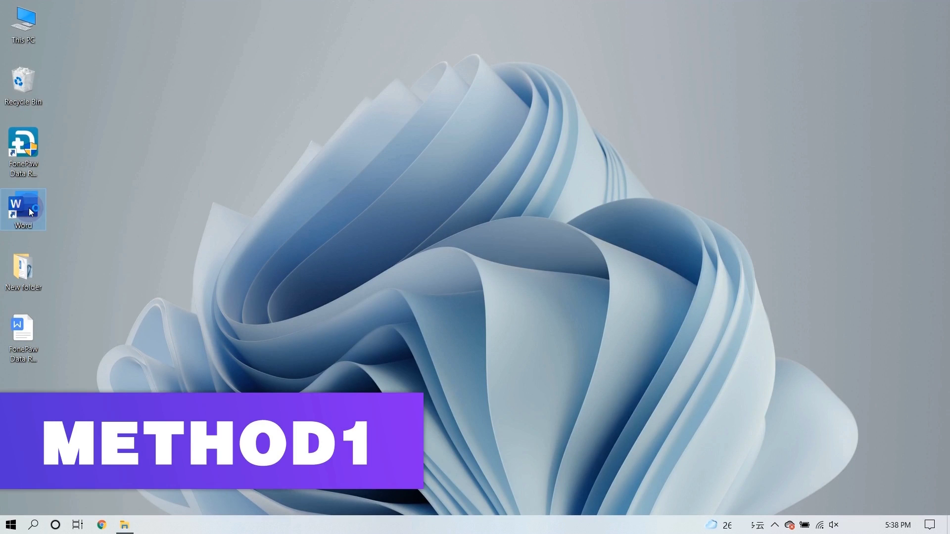
- Relaunch Word and save the auto-recovered FonePaw Data Recovery document
{"action": "double_click", "coordinate": [37, 220]}
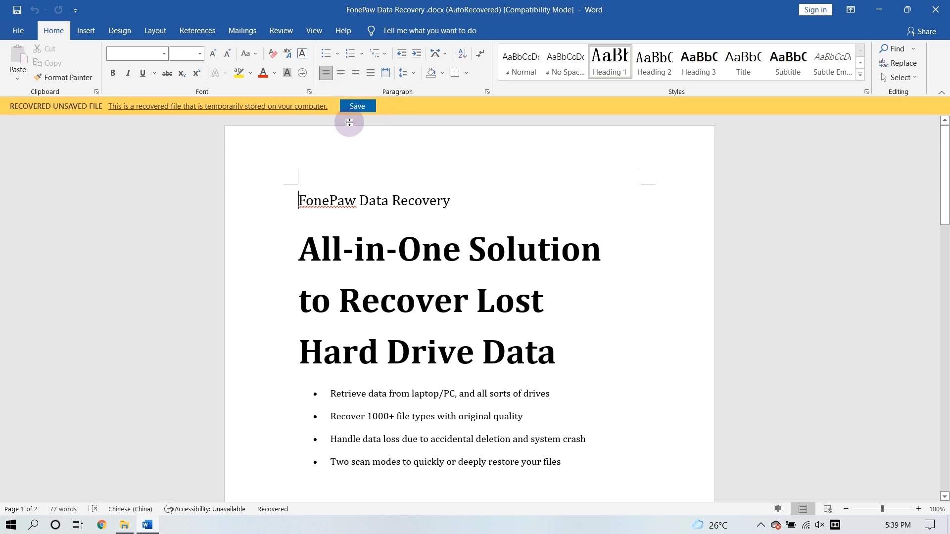
{"action": "left_click", "coordinate": [355, 106]}
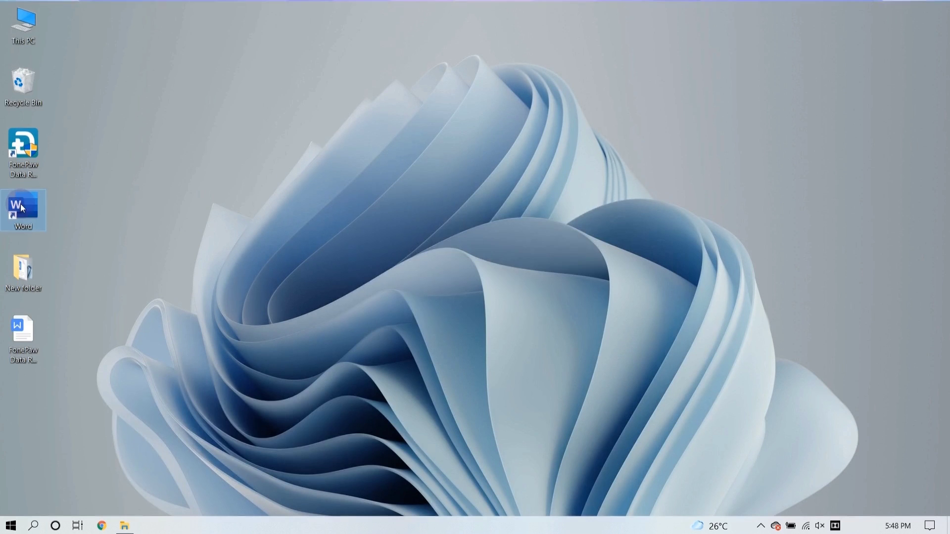
- Launch Word again and create a new blank document
{"action": "double_click", "coordinate": [21, 207]}
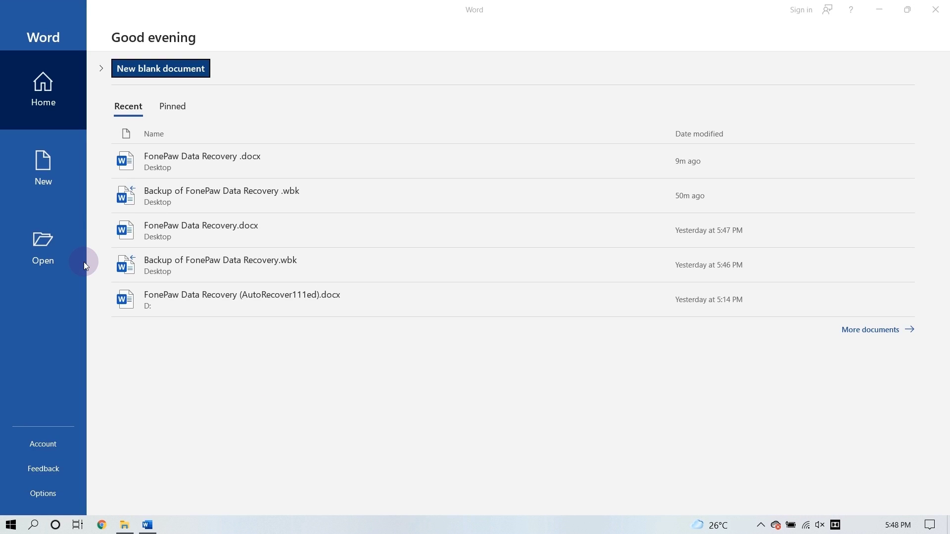
{"action": "left_click", "coordinate": [53, 176]}
{"action": "left_click", "coordinate": [153, 159]}
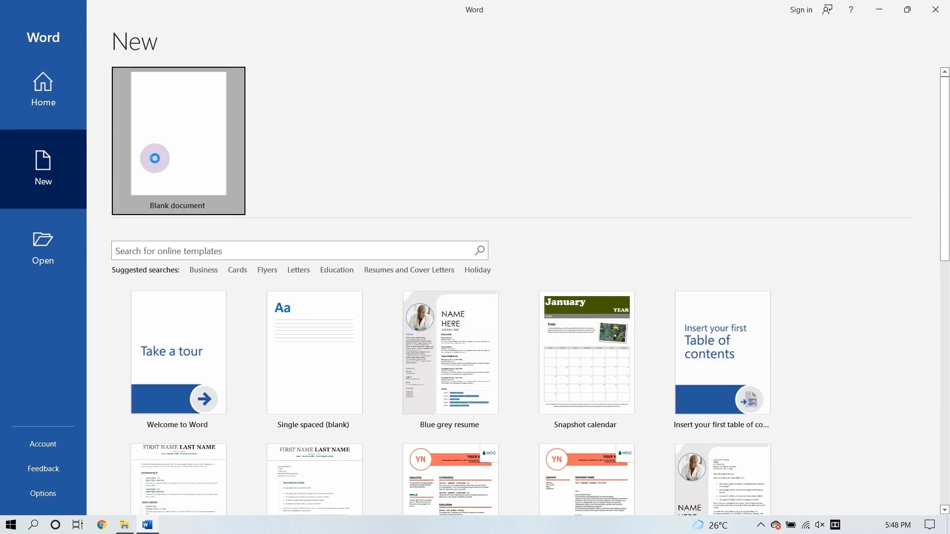
- Browse Recover Unsaved Documents and select 'Backup of FonePaw Data Recovery.asd'
{"action": "left_click", "coordinate": [18, 31]}
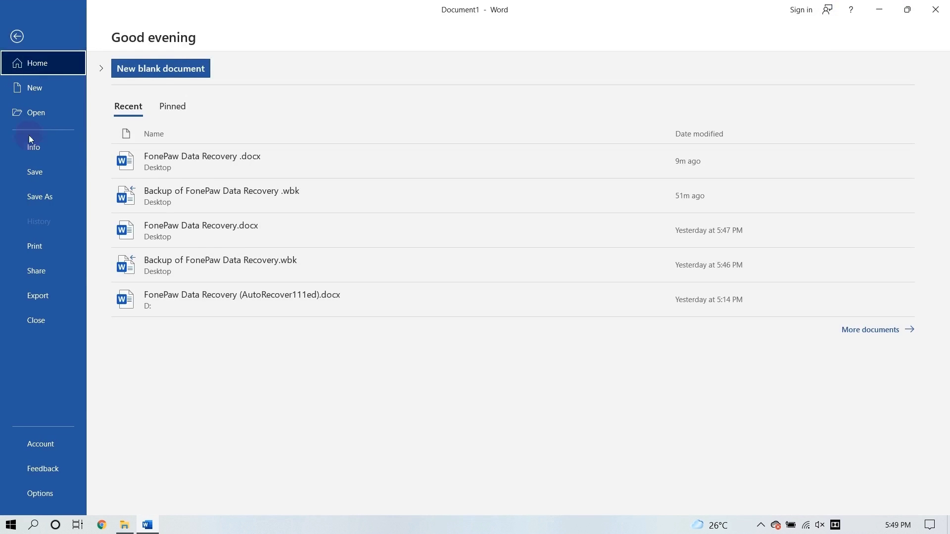
{"action": "left_click", "coordinate": [40, 147]}
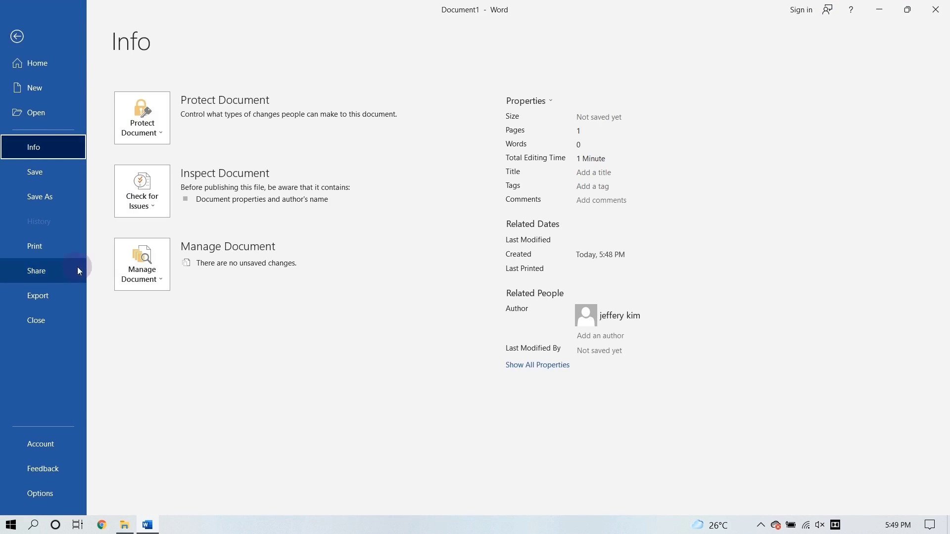
{"action": "left_click", "coordinate": [132, 278]}
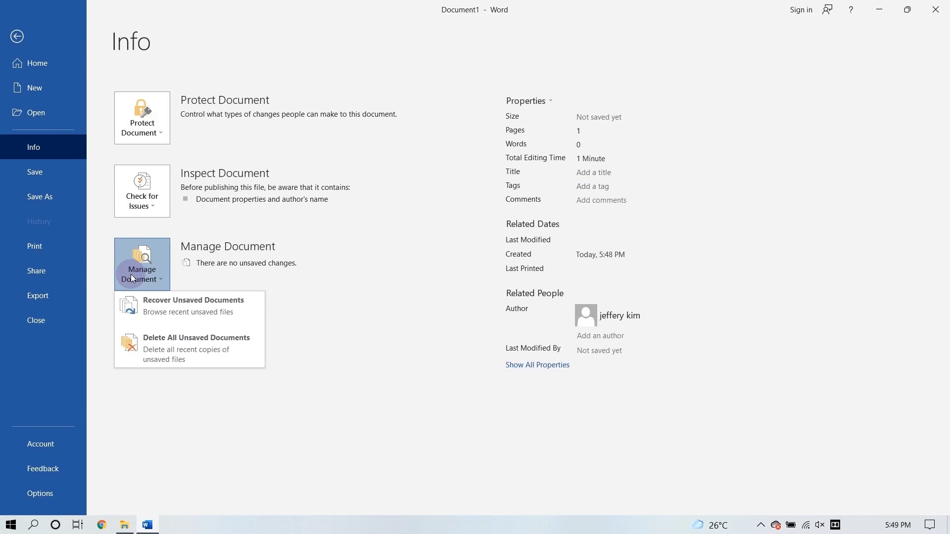
{"action": "left_click", "coordinate": [145, 315]}
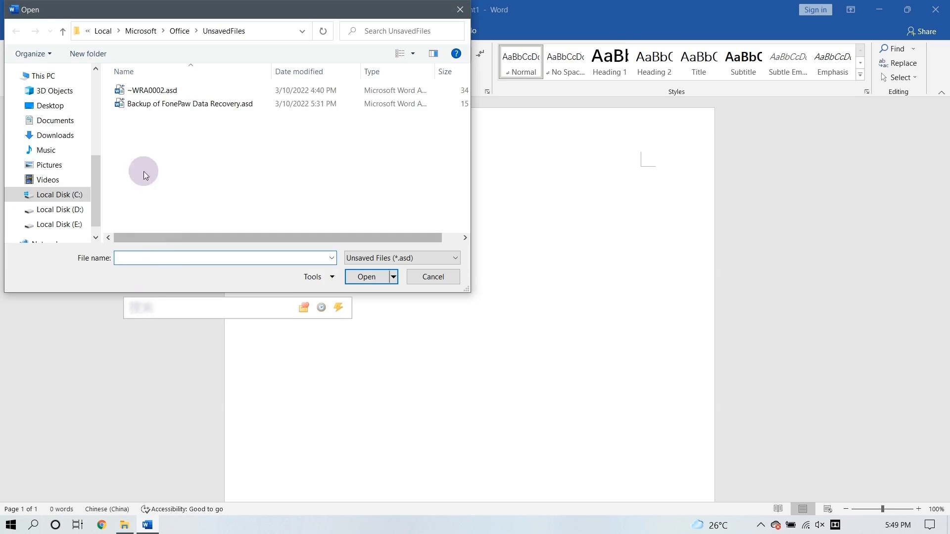
{"action": "left_click", "coordinate": [137, 105]}
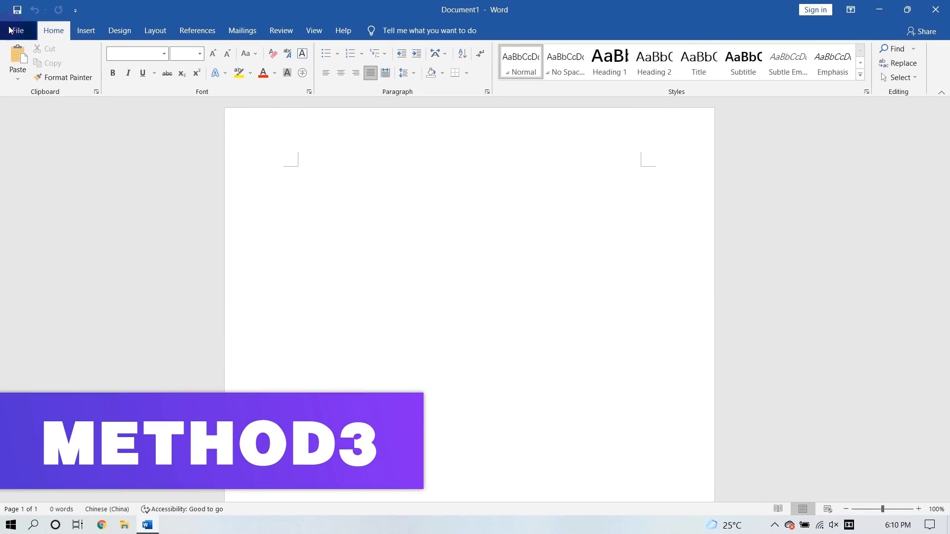
- Copy the AutoRecover file location path from Word Options' Save settings, then close Options
{"action": "left_click", "coordinate": [10, 30]}
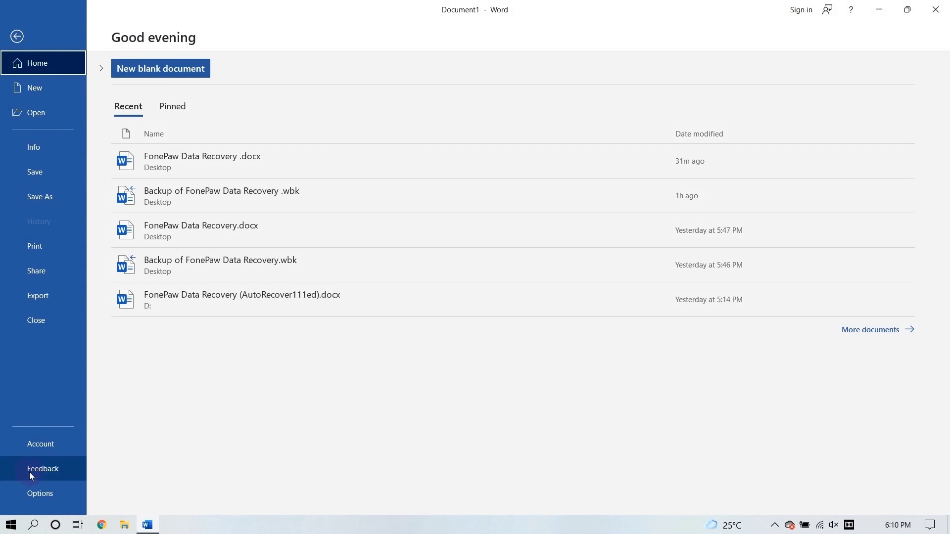
{"action": "left_click", "coordinate": [36, 493]}
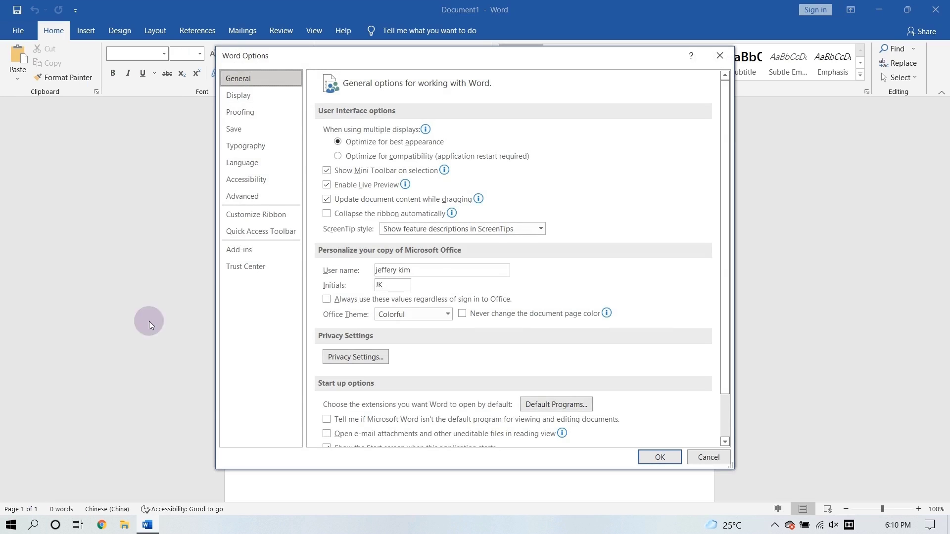
{"action": "left_click", "coordinate": [229, 132]}
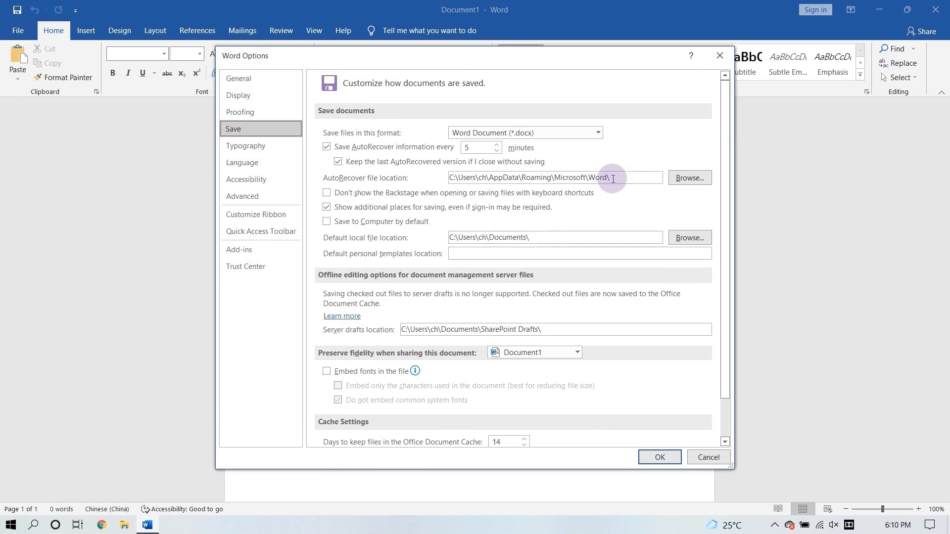
{"action": "left_click_drag", "start_coordinate": [613, 179], "coordinate": [483, 174]}
{"action": "left_click", "coordinate": [649, 459]}
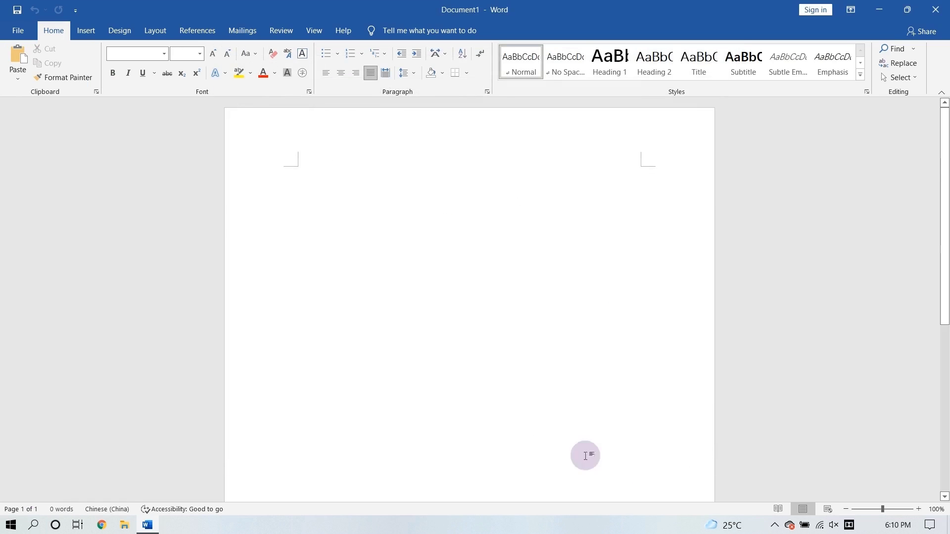
- Go to the pasted AutoRecover folder in File Explorer and copy ~WRA0001.asd
{"action": "left_click", "coordinate": [126, 531]}
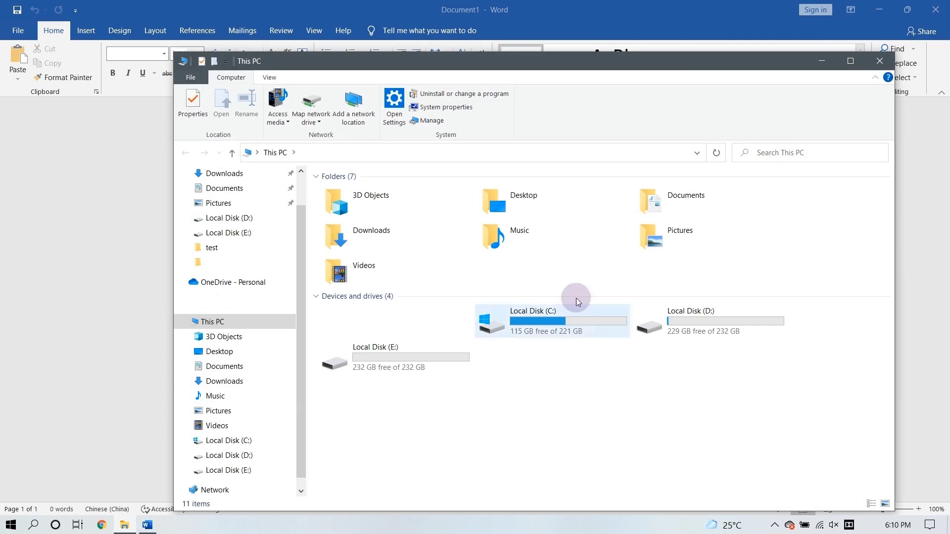
{"action": "left_click", "coordinate": [528, 151]}
{"action": "right_click", "coordinate": [529, 151]}
{"action": "left_click", "coordinate": [556, 195]}
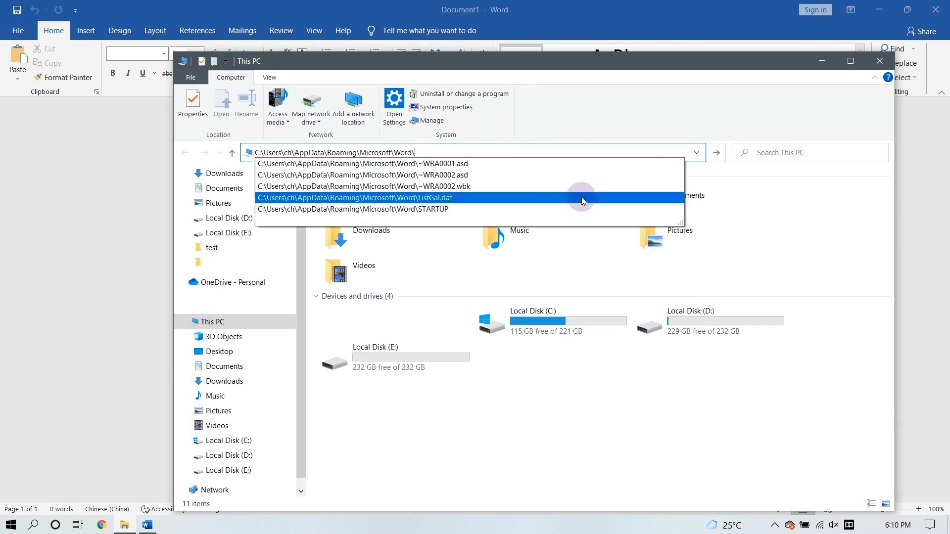
{"action": "left_click", "coordinate": [713, 154]}
{"action": "right_click", "coordinate": [529, 214]}
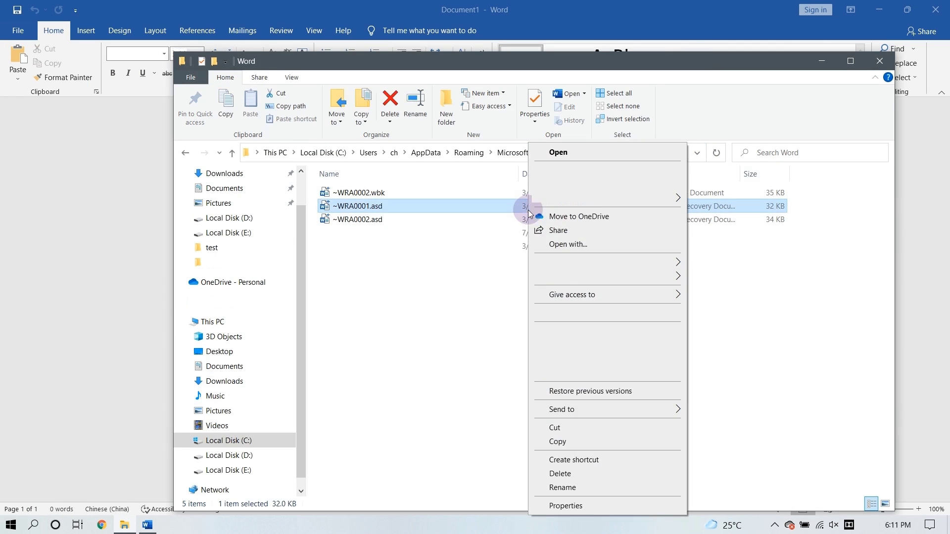
{"action": "left_click", "coordinate": [552, 442]}
{"action": "mouse_move", "coordinate": [147, 525]}
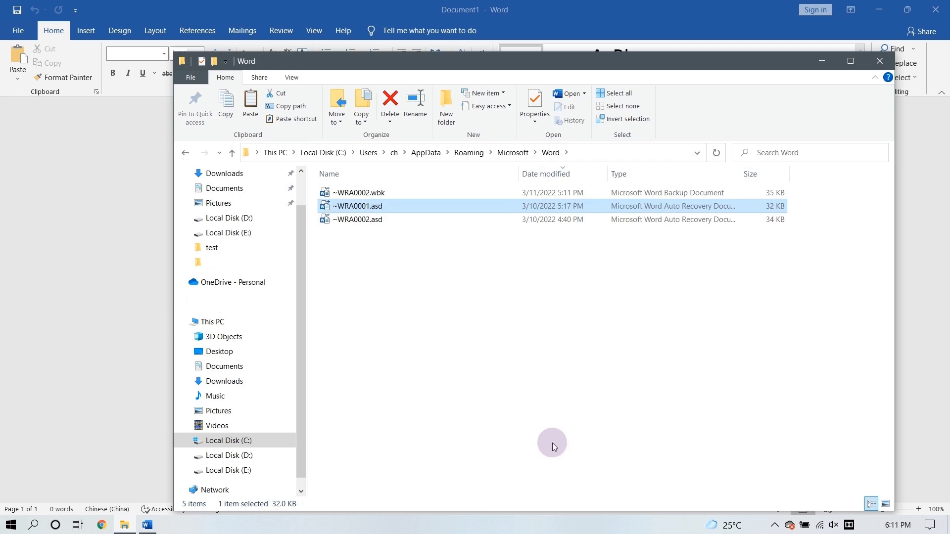
- Open Word's Recover Unsaved Documents folder through File > Info > Manage Document
{"action": "left_click", "coordinate": [153, 532]}
{"action": "left_click", "coordinate": [18, 30]}
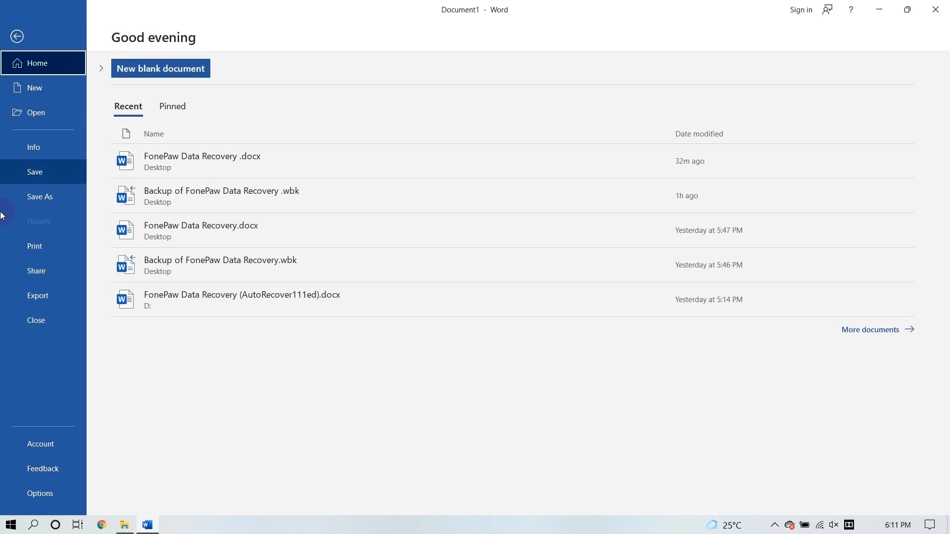
{"action": "left_click", "coordinate": [61, 151]}
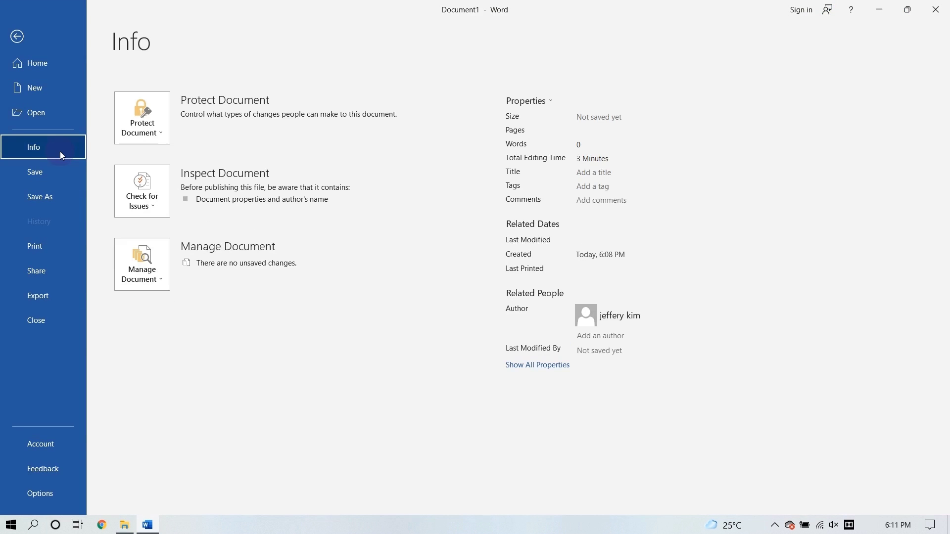
{"action": "left_click", "coordinate": [138, 279]}
{"action": "left_click", "coordinate": [197, 314]}
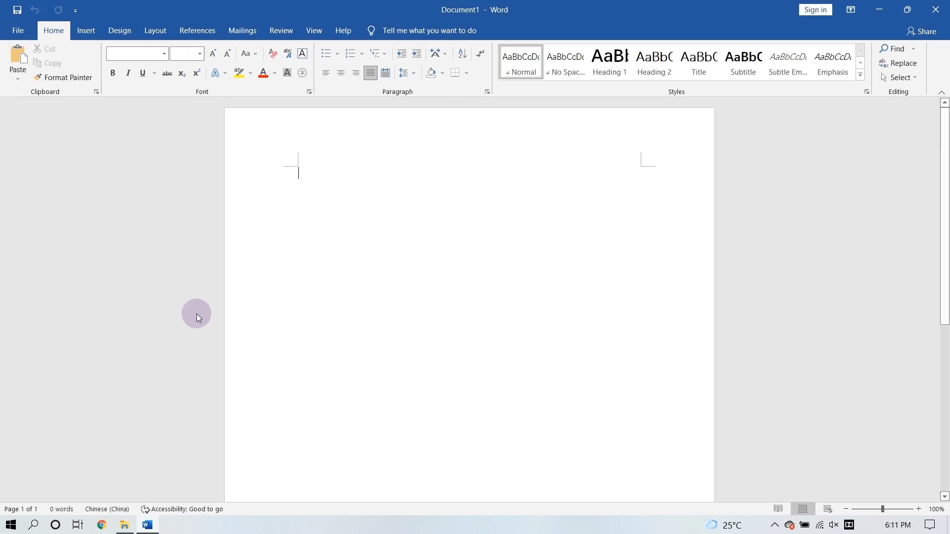
- Refresh the unsaved-files list and open the ~WRA0001.asd draft
{"action": "right_click", "coordinate": [197, 147]}
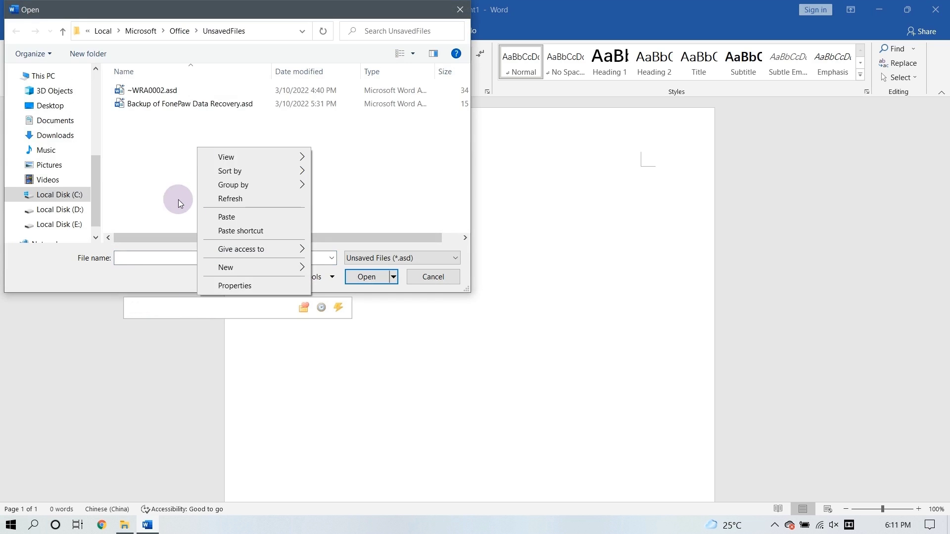
{"action": "left_click", "coordinate": [238, 220]}
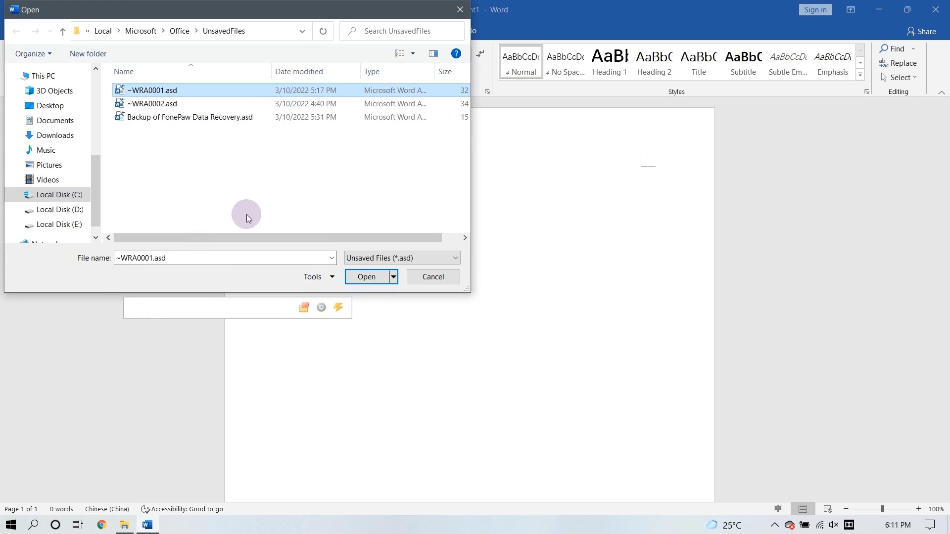
{"action": "left_click", "coordinate": [366, 277]}
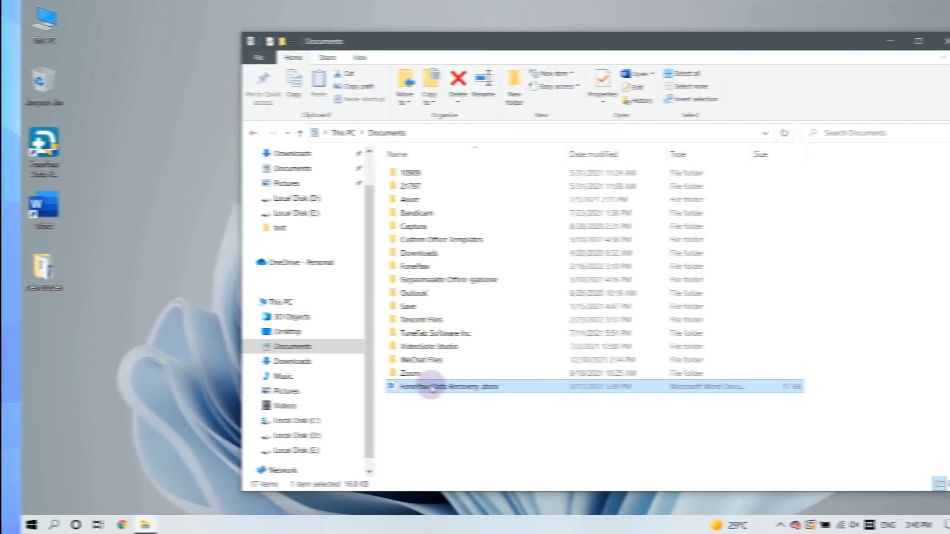
- Delete FonePaw Data Recovery.docx from Documents, then restore it from the Recycle Bin
{"action": "right_click", "coordinate": [410, 386]}
{"action": "left_click", "coordinate": [428, 474]}
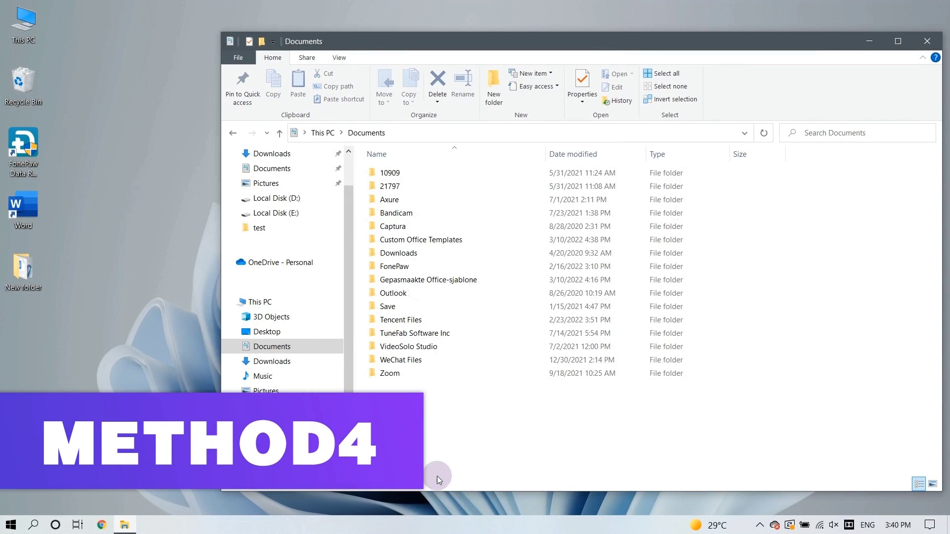
{"action": "double_click", "coordinate": [29, 87]}
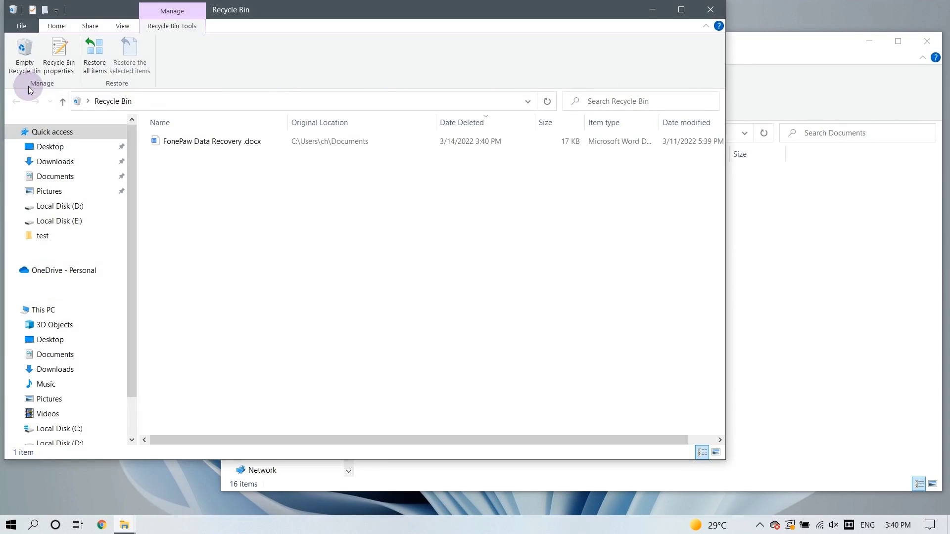
{"action": "left_click", "coordinate": [154, 144]}
{"action": "right_click", "coordinate": [154, 147]}
{"action": "left_click", "coordinate": [185, 154]}
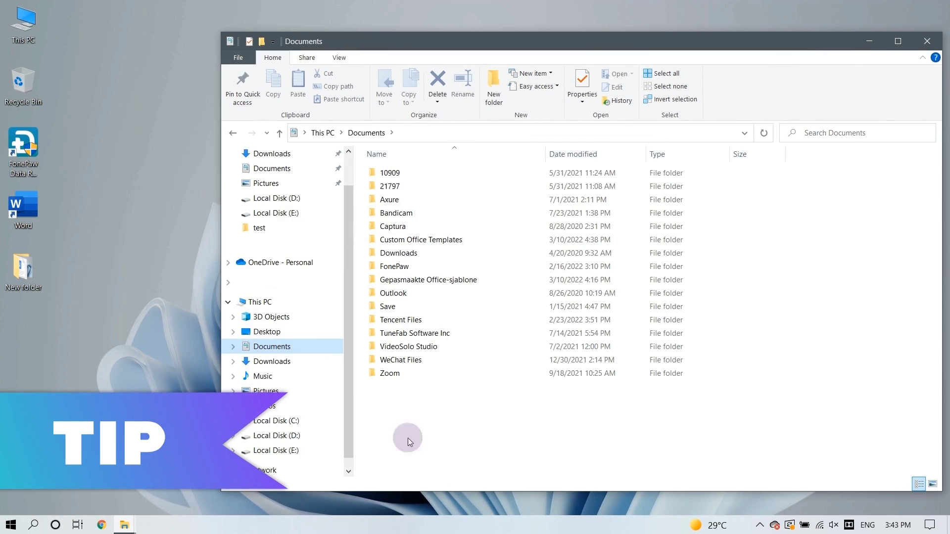
- Open the Recycle Bin to confirm the restored document is no longer there
{"action": "double_click", "coordinate": [24, 84]}
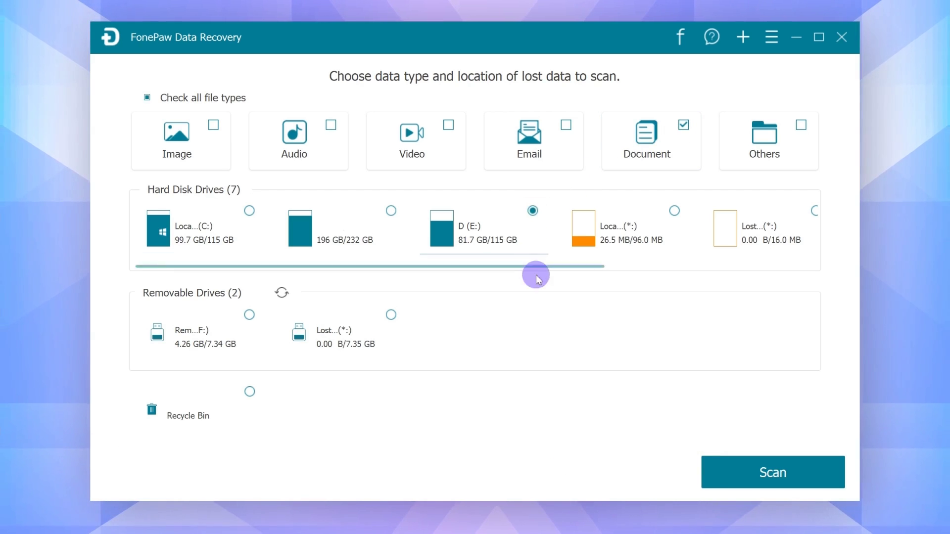
- Scan drive E: for documents, browse the DOC results, and run a Deep Scan
{"action": "left_click", "coordinate": [773, 472]}
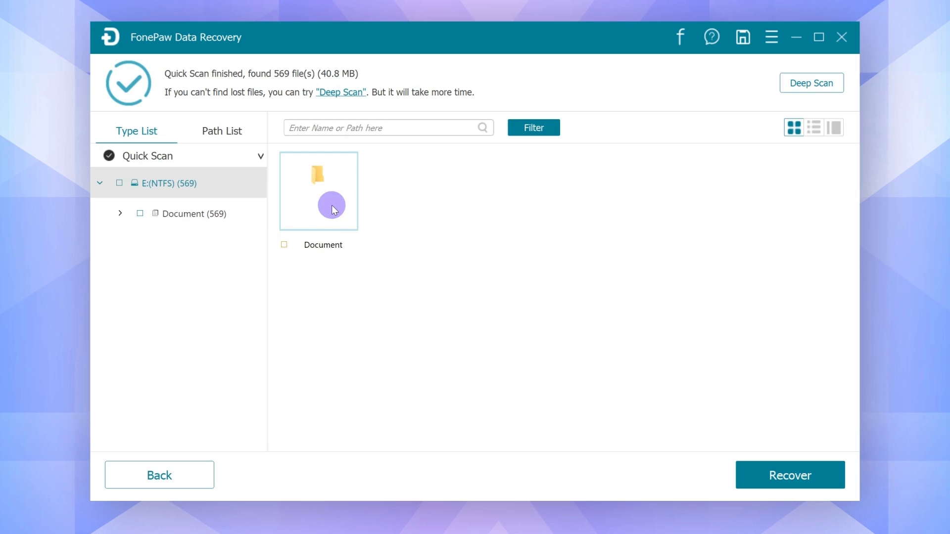
{"action": "double_click", "coordinate": [334, 210]}
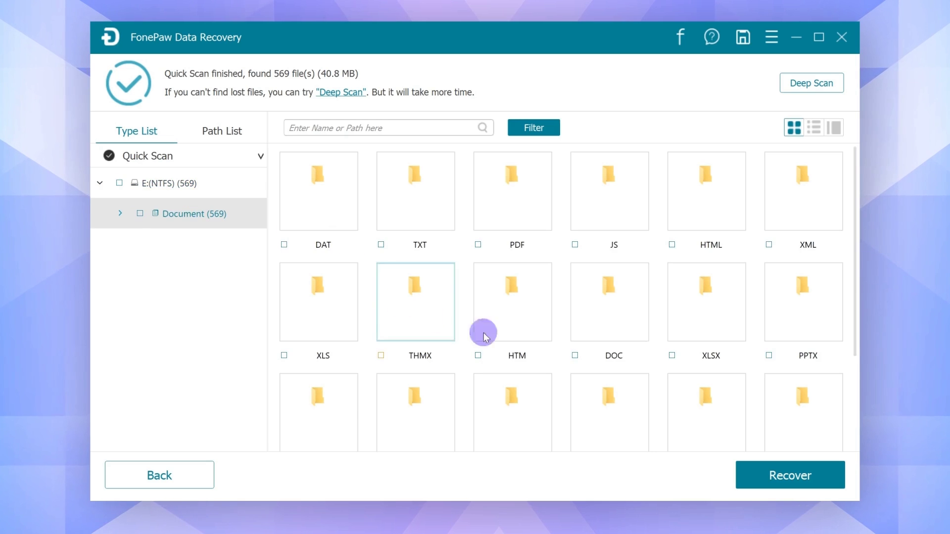
{"action": "double_click", "coordinate": [610, 306]}
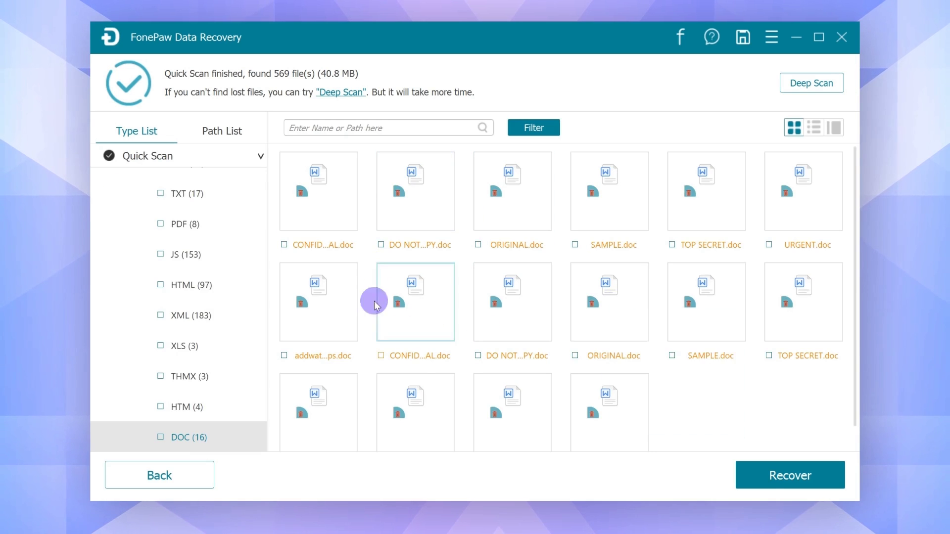
{"action": "left_click", "coordinate": [807, 83]}
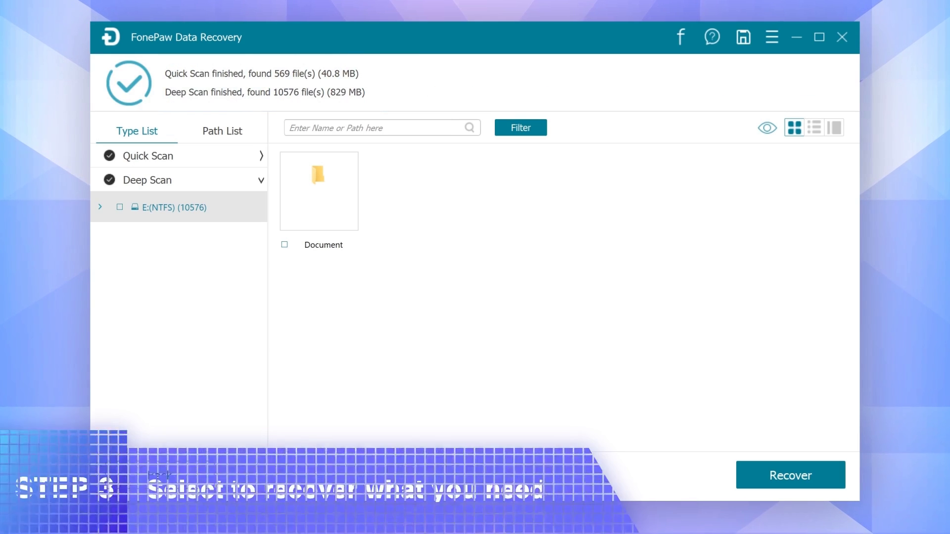
- Search the deep-scan DOC results for 'FonePaw Data Recovery'
{"action": "double_click", "coordinate": [327, 186]}
{"action": "double_click", "coordinate": [705, 312]}
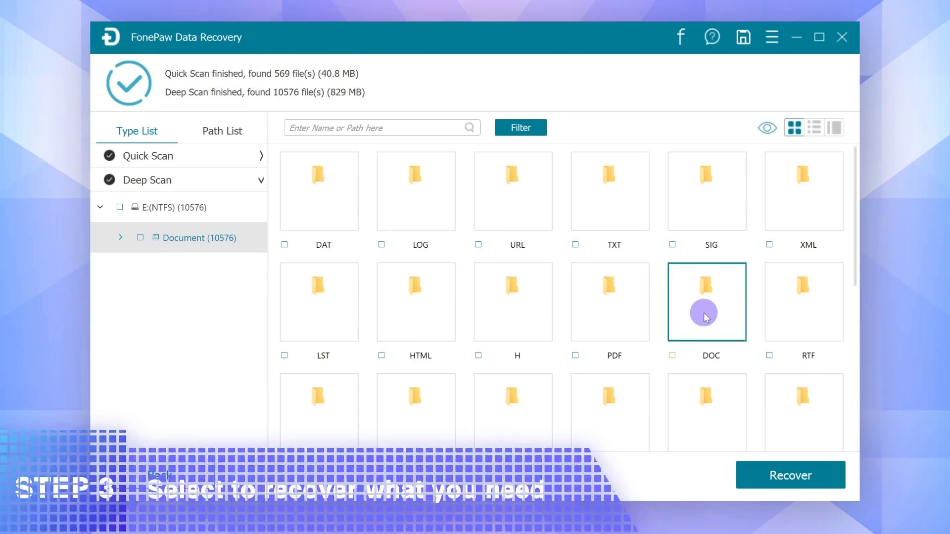
{"action": "right_click", "coordinate": [401, 129]}
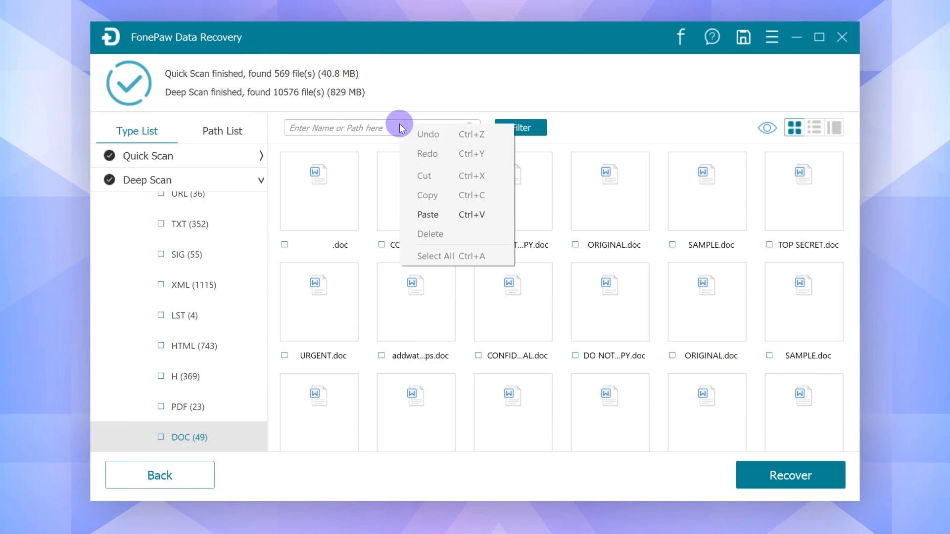
{"action": "left_click", "coordinate": [435, 215]}
{"action": "left_click", "coordinate": [469, 128]}
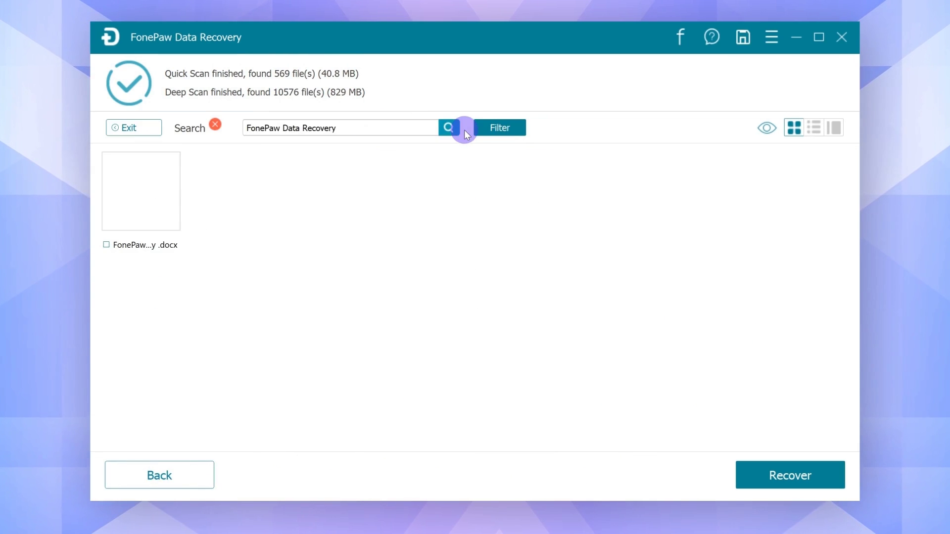
{"action": "mouse_move", "coordinate": [141, 191]}
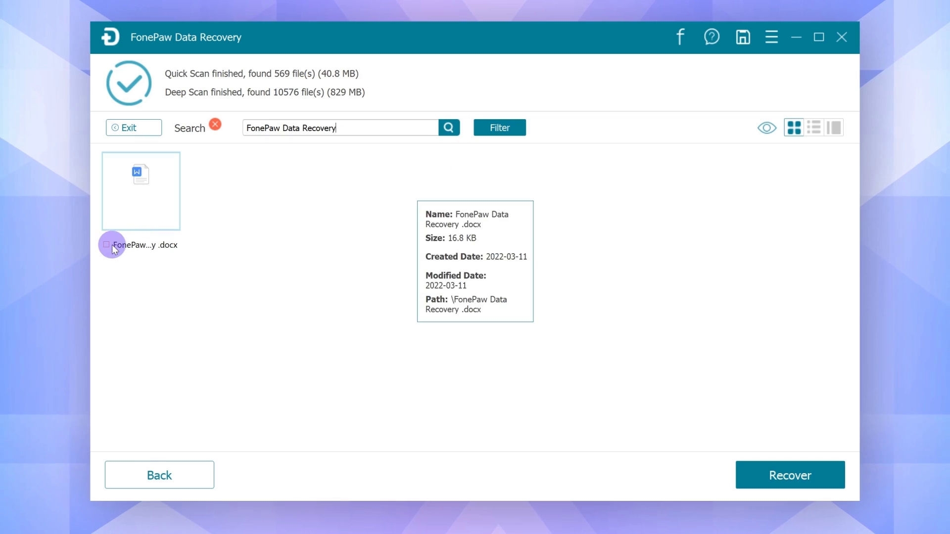
- Tick the found .docx and recover it to the chosen folder
{"action": "left_click", "coordinate": [107, 245]}
{"action": "left_click", "coordinate": [790, 473]}
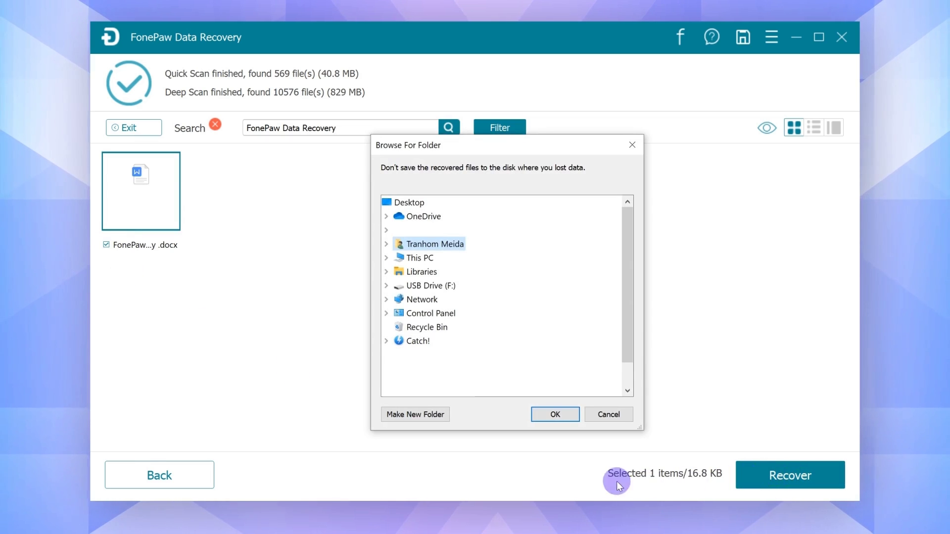
{"action": "left_click", "coordinate": [545, 416]}
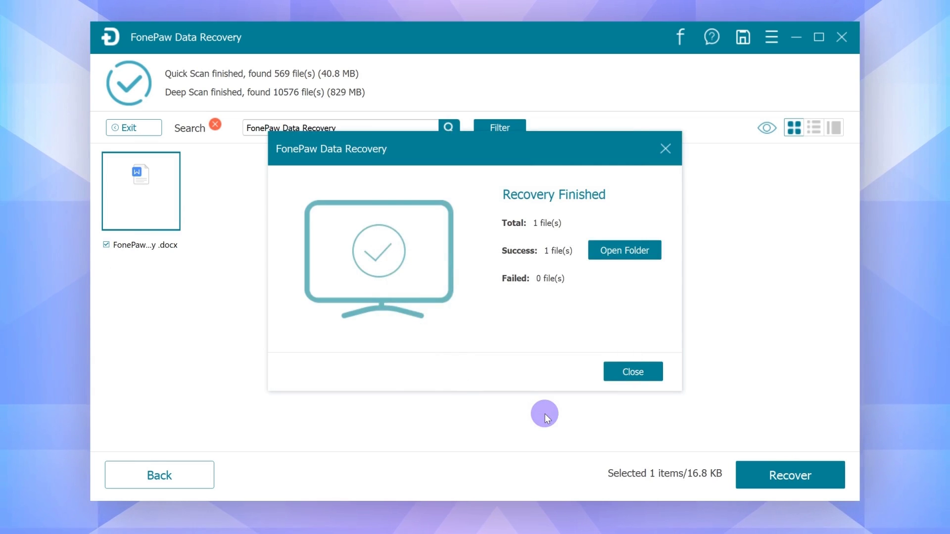